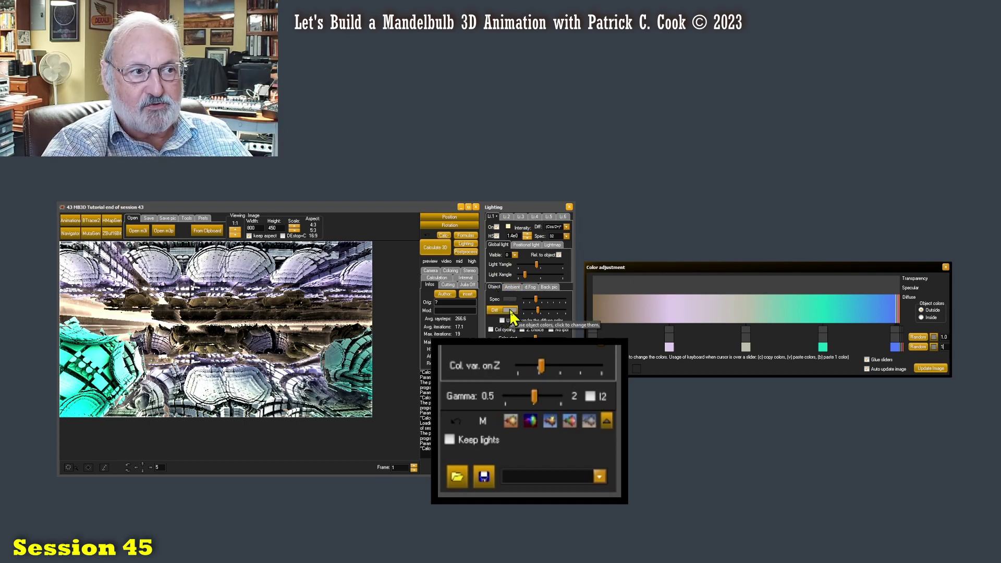
# Step: Show the Lighting panel's Ambient settings, glance at the Save tab, then return to Open
pyautogui.click(512, 287)
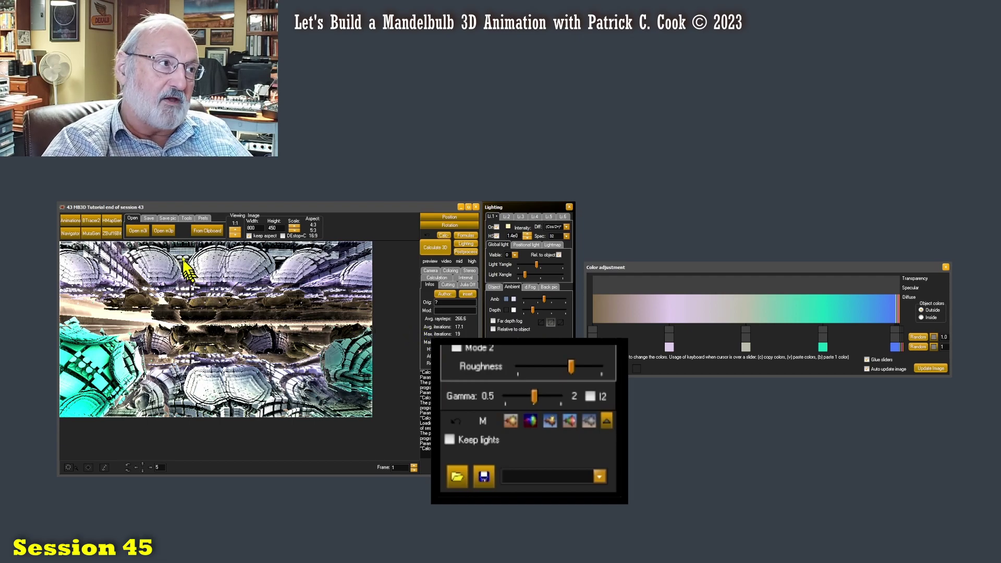
pyautogui.click(150, 219)
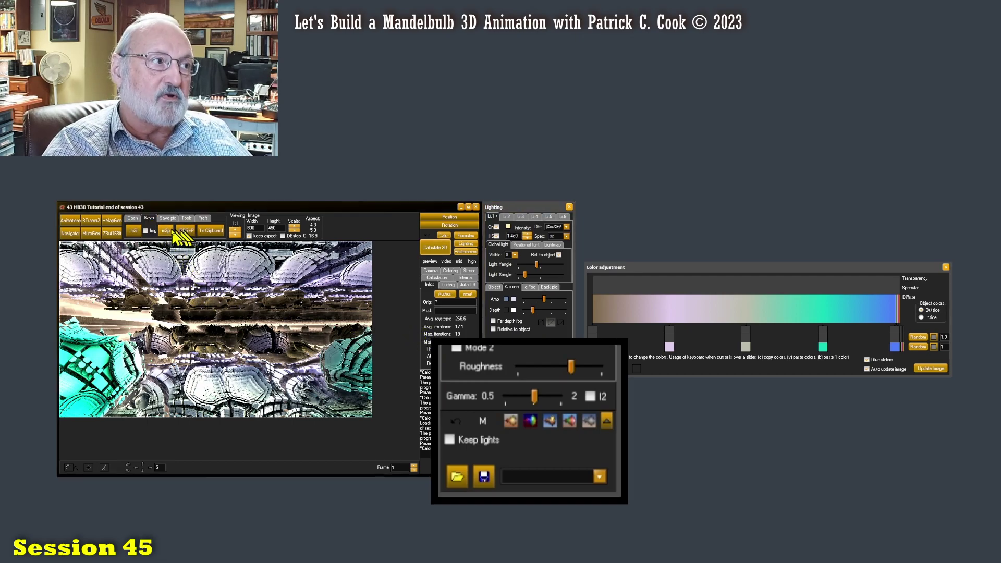
pyautogui.click(132, 217)
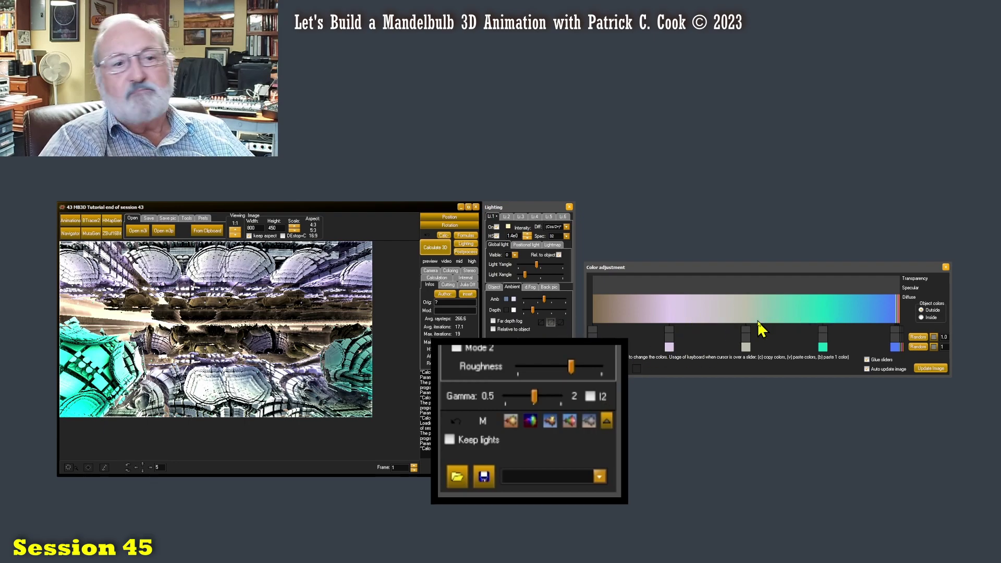
# Step: Randomize the object's diffuse colours with value 50 for a white-blue-green-magenta gradient
pyautogui.click(494, 287)
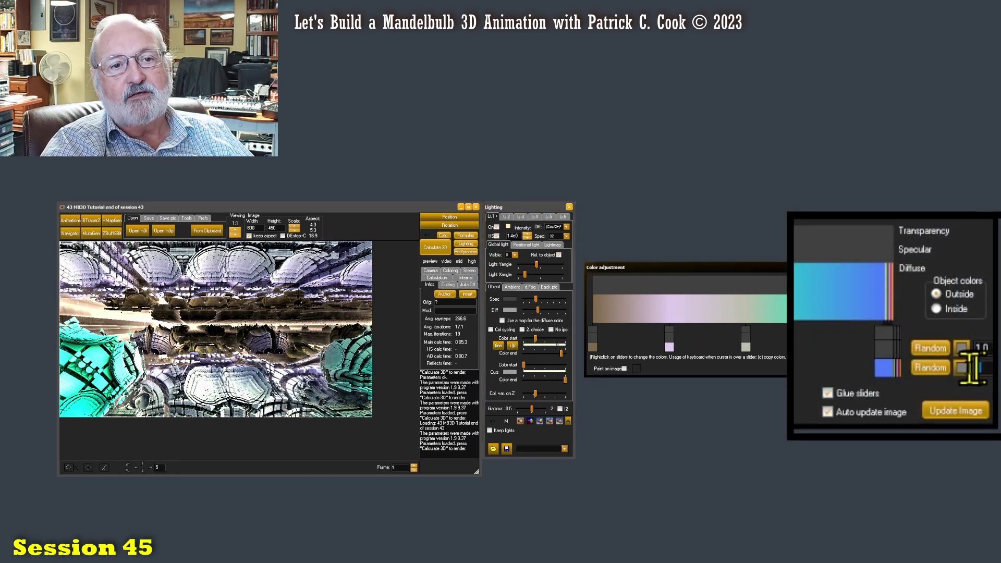
pyautogui.write('50')
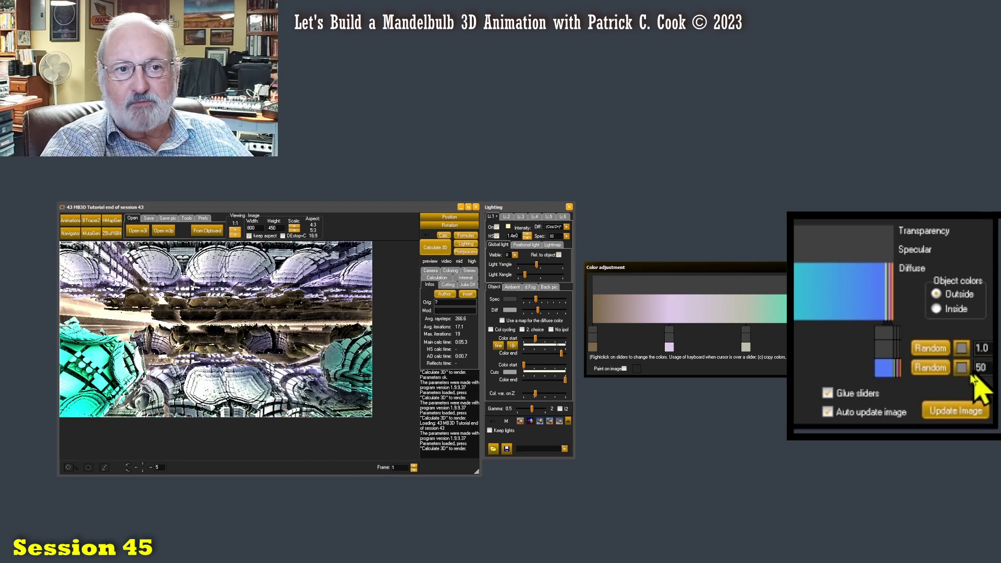
pyautogui.click(932, 370)
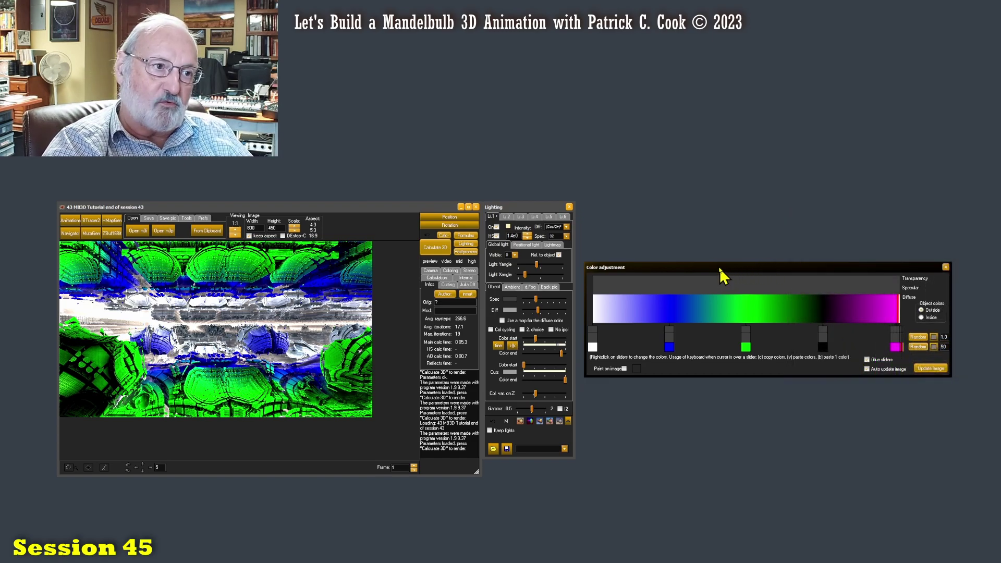
# Step: Recolour the white, blue, green and magenta diffuse bars light grey, leaving the black bar
pyautogui.click(594, 348)
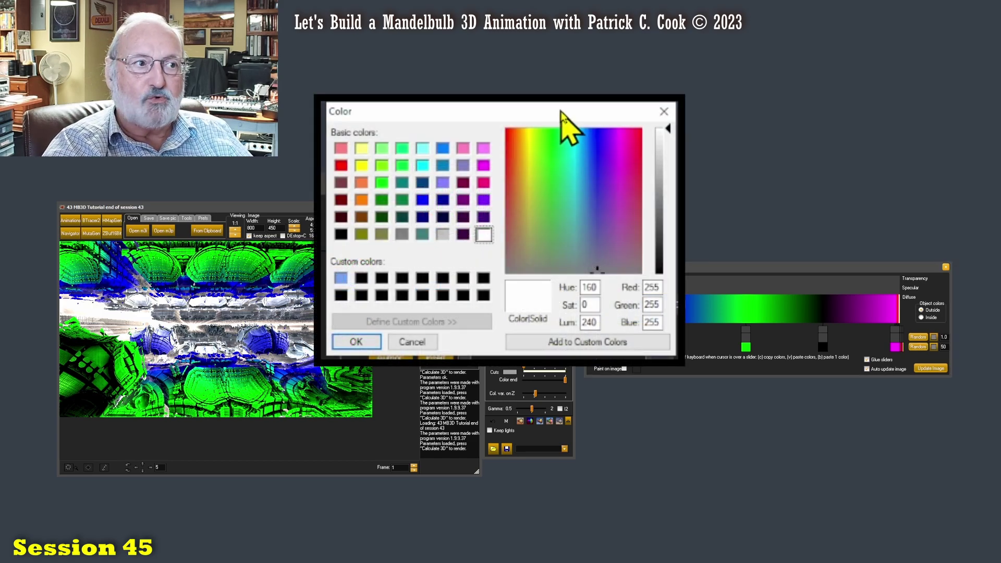
pyautogui.click(445, 238)
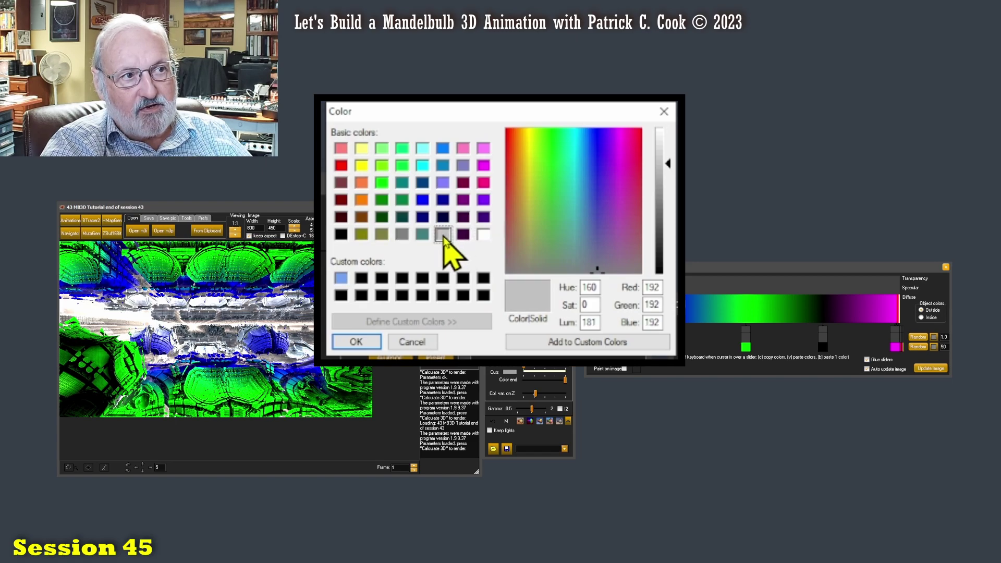
pyautogui.click(428, 286)
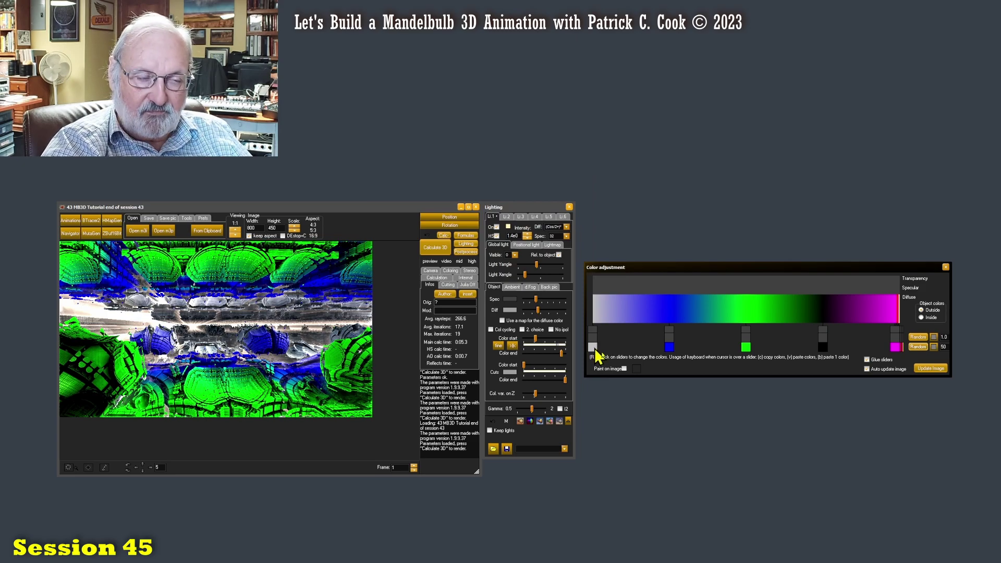
pyautogui.rightClick(669, 347)
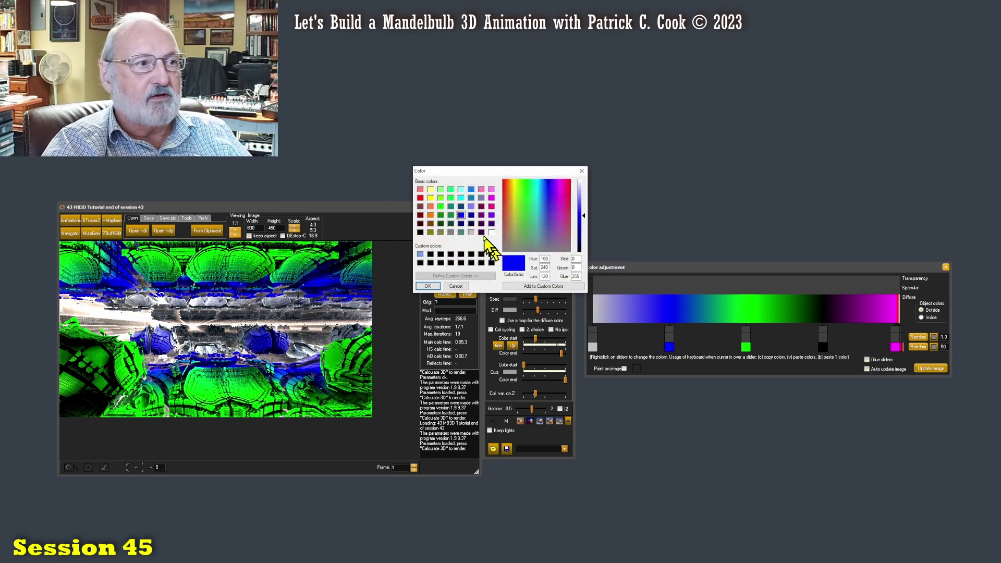
pyautogui.click(471, 232)
pyautogui.click(427, 286)
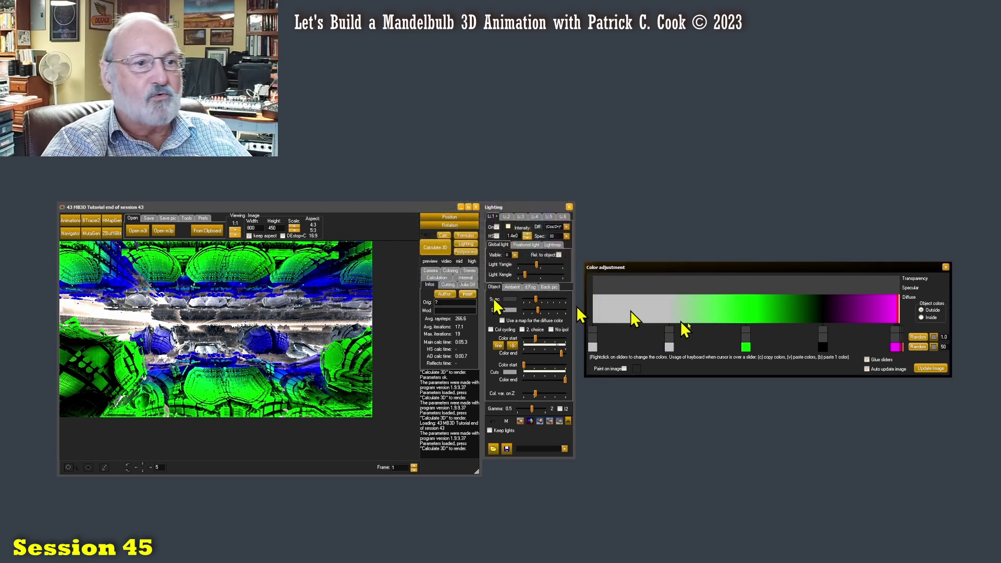
pyautogui.rightClick(746, 347)
pyautogui.click(470, 232)
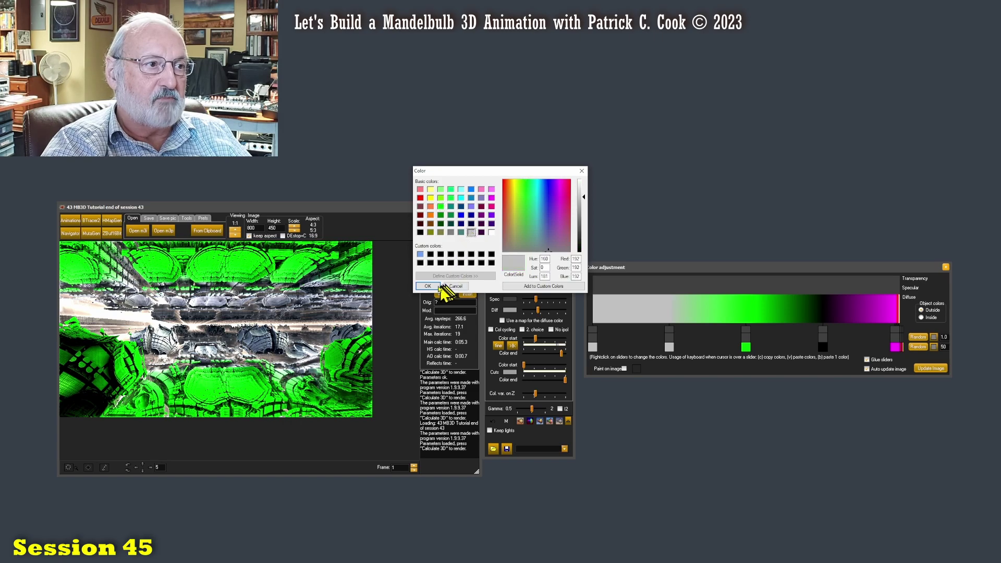
pyautogui.click(436, 286)
pyautogui.rightClick(895, 347)
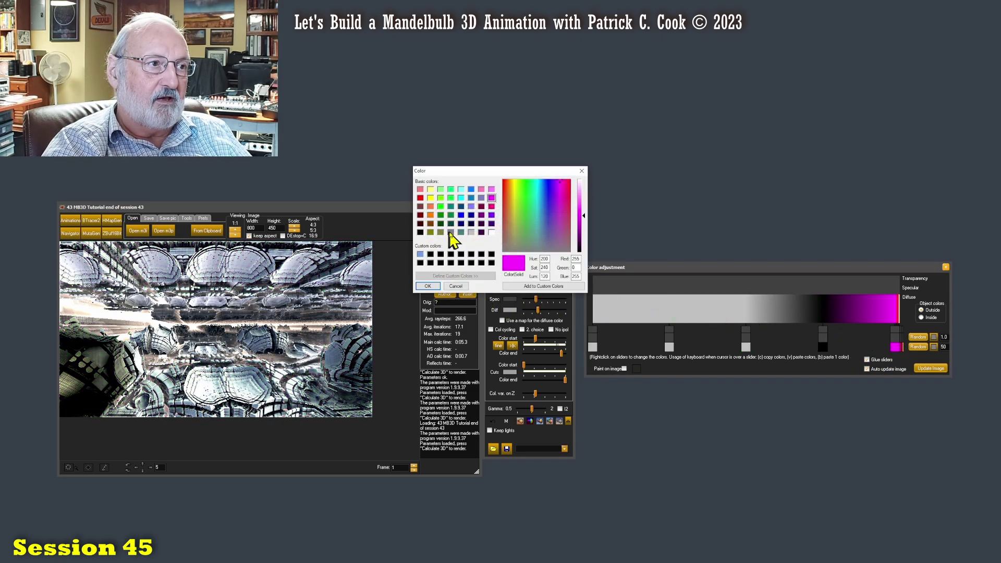
pyautogui.click(470, 233)
pyautogui.click(428, 287)
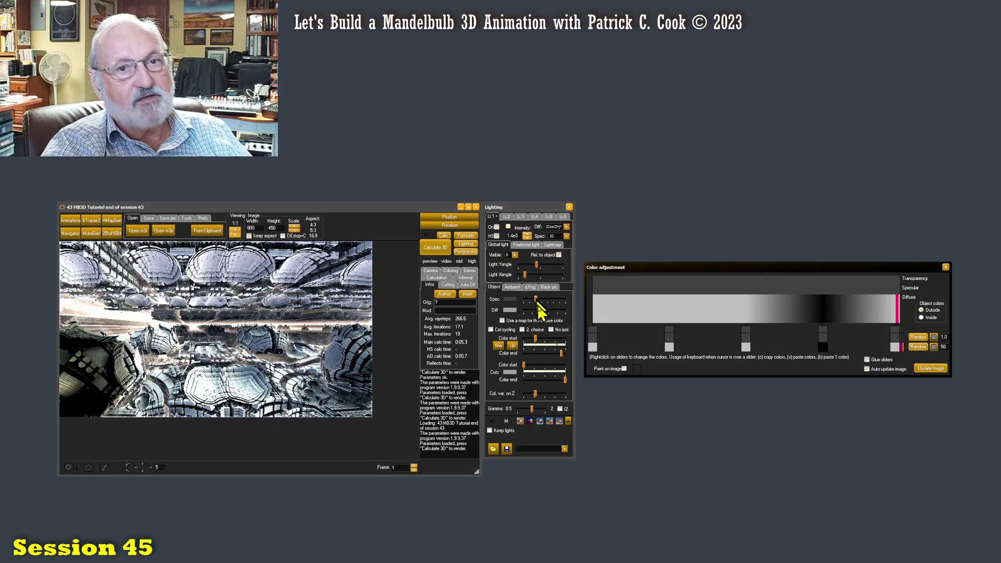
pyautogui.click(512, 287)
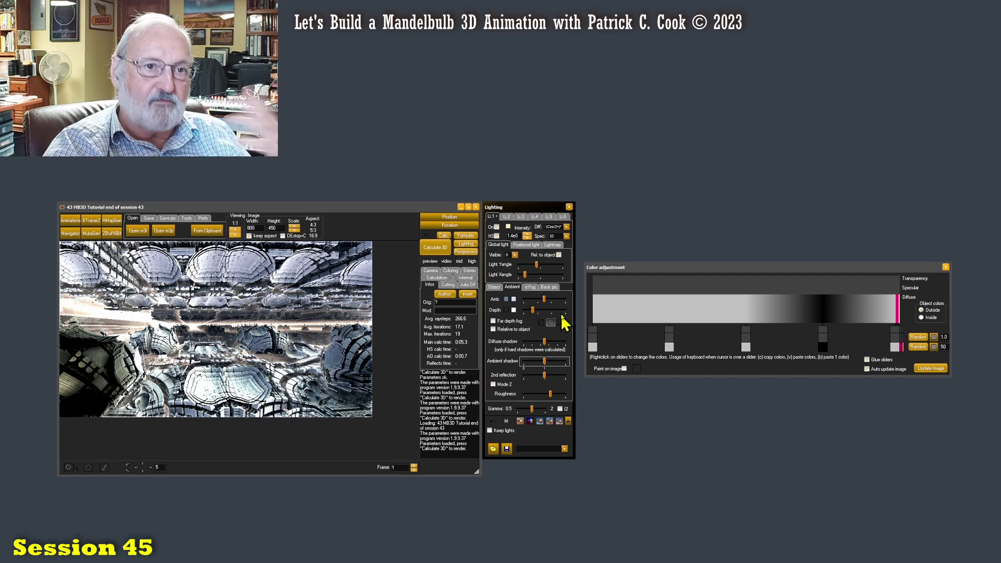
pyautogui.click(493, 288)
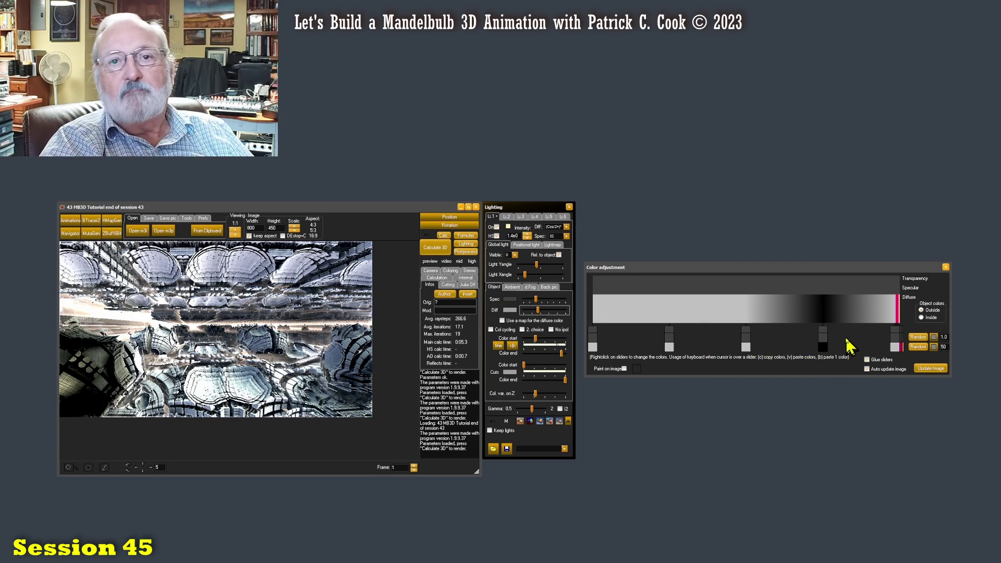
pyautogui.rightClick(746, 348)
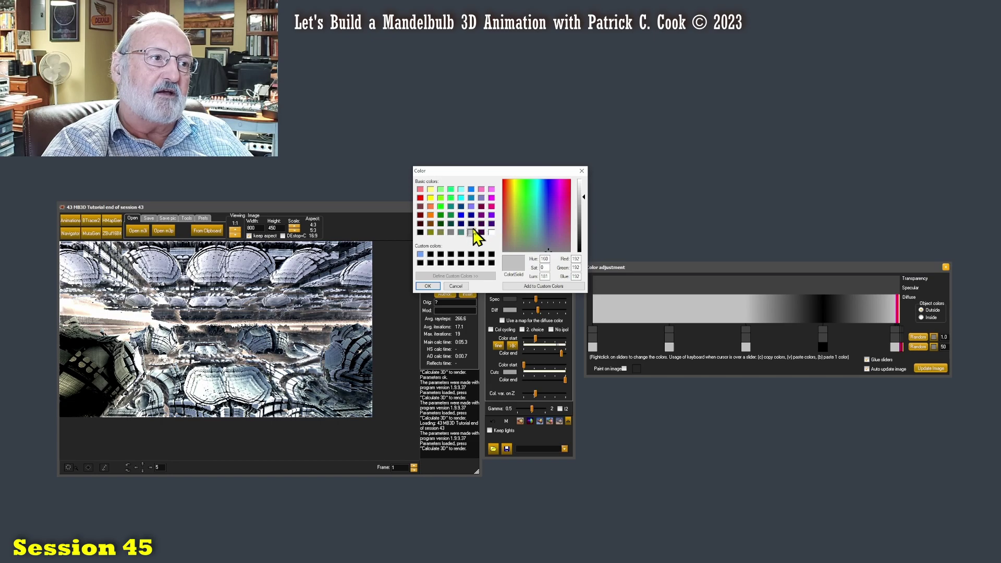
pyautogui.click(427, 286)
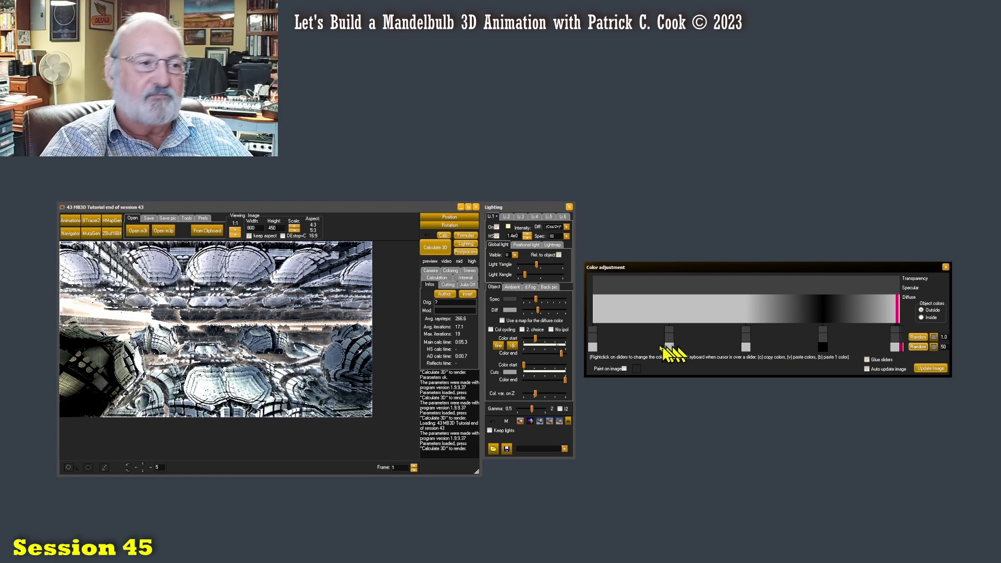
# Step: Set the leftmost diffuse colour bar to the red basic colour
pyautogui.rightClick(593, 347)
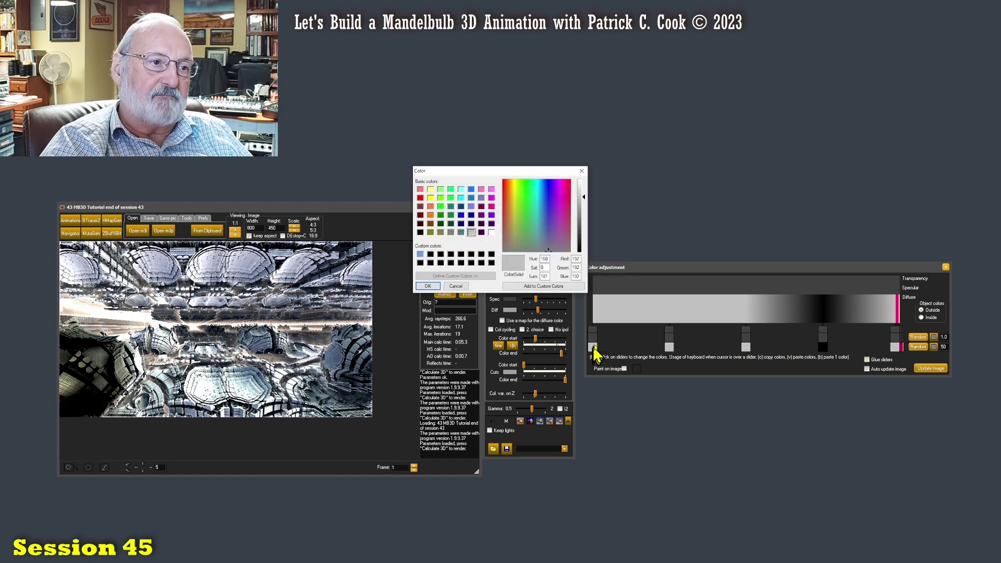
pyautogui.click(420, 198)
pyautogui.click(428, 286)
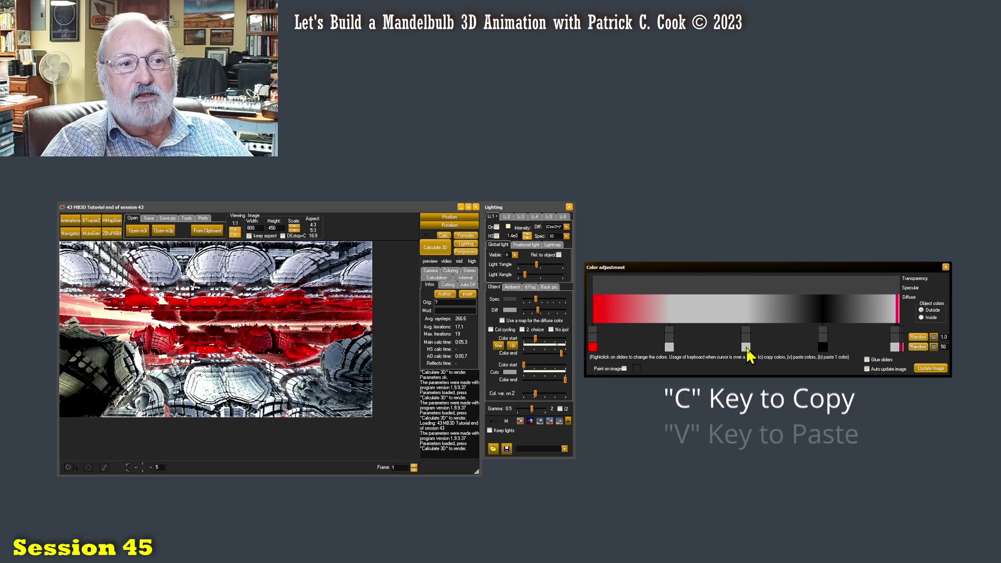
# Step: Paste the copied red onto the third diffuse colour bar
pyautogui.press('v')
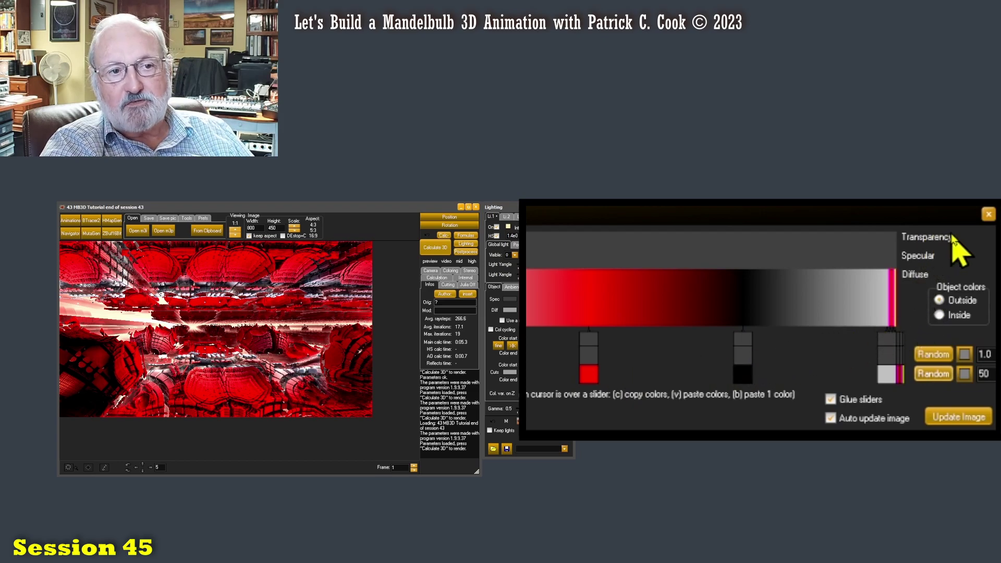
# Step: Paste light grey onto the red, black and rightmost diffuse bars for a uniform grey gradient
pyautogui.moveTo(584, 347)
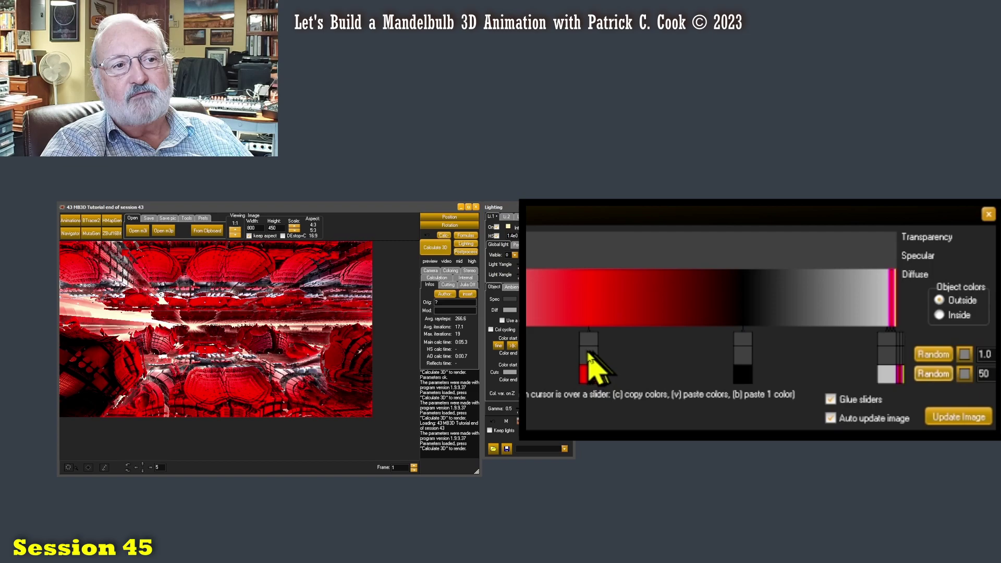
pyautogui.click(592, 340)
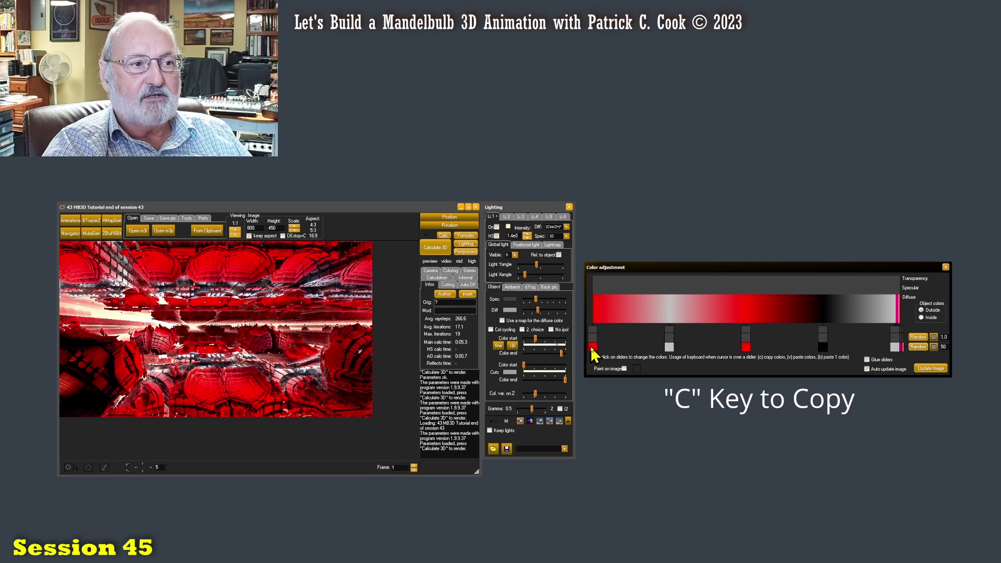
pyautogui.press('v')
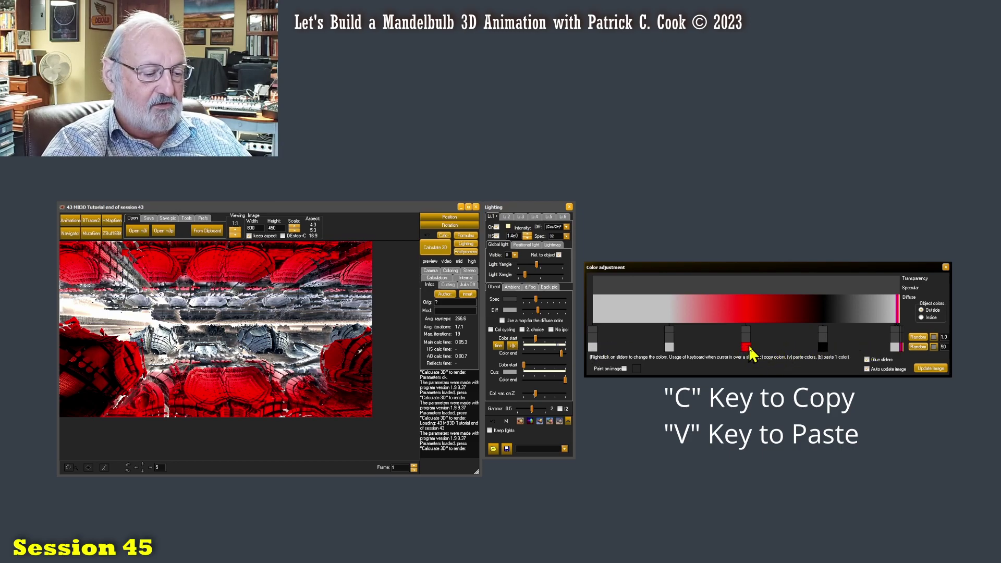
pyautogui.press('v')
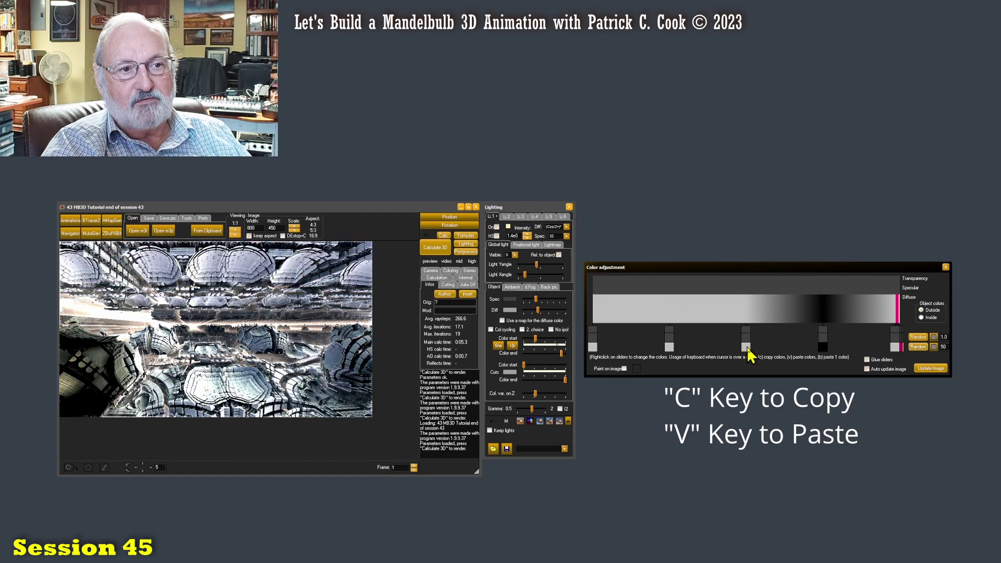
pyautogui.press('v')
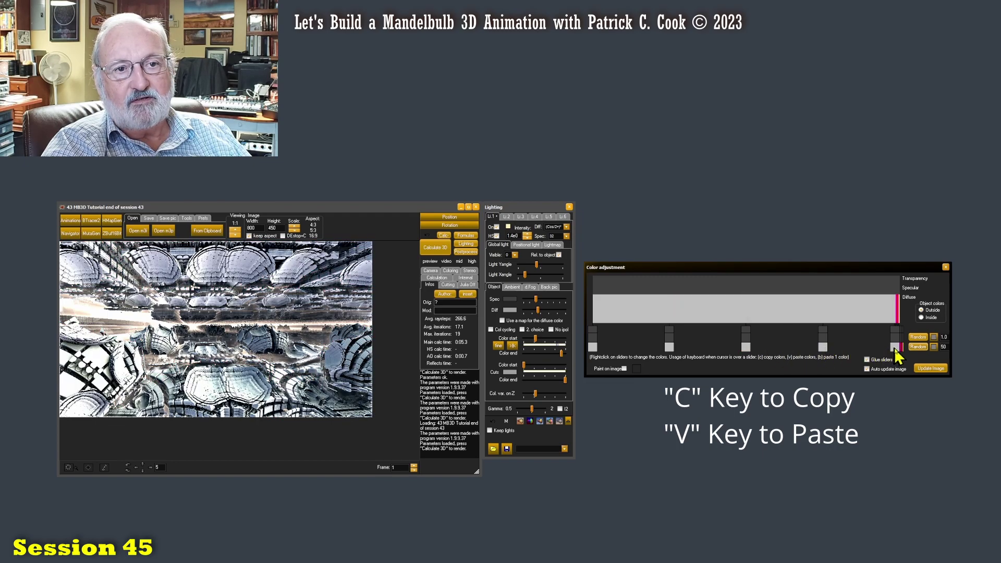
pyautogui.press('v')
pyautogui.press('v')
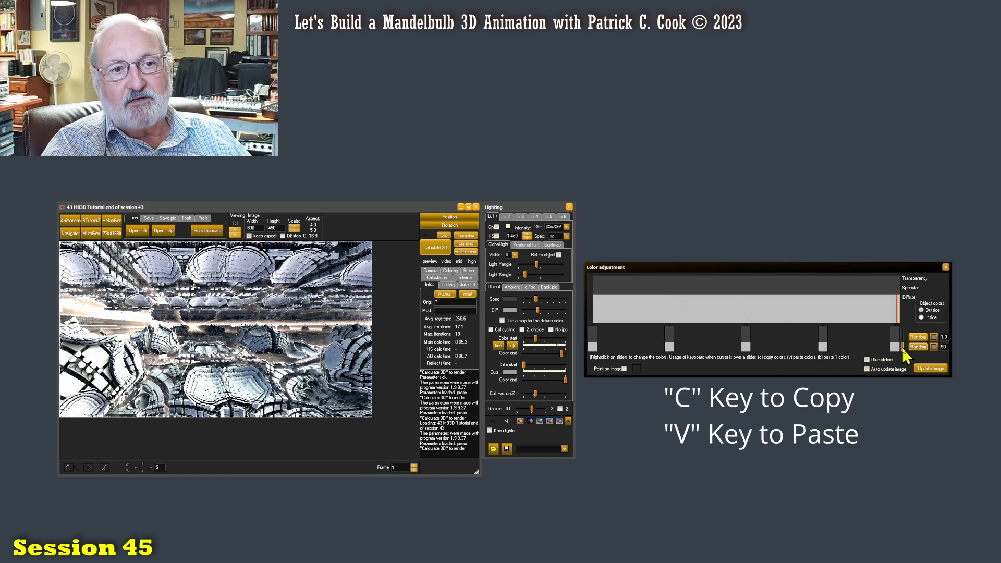
pyautogui.press('v')
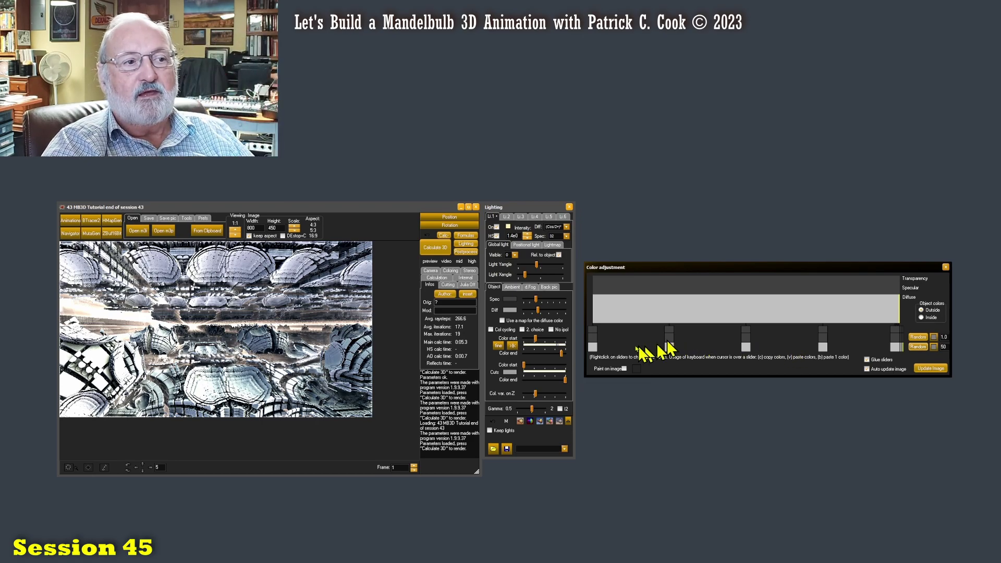
pyautogui.rightClick(747, 348)
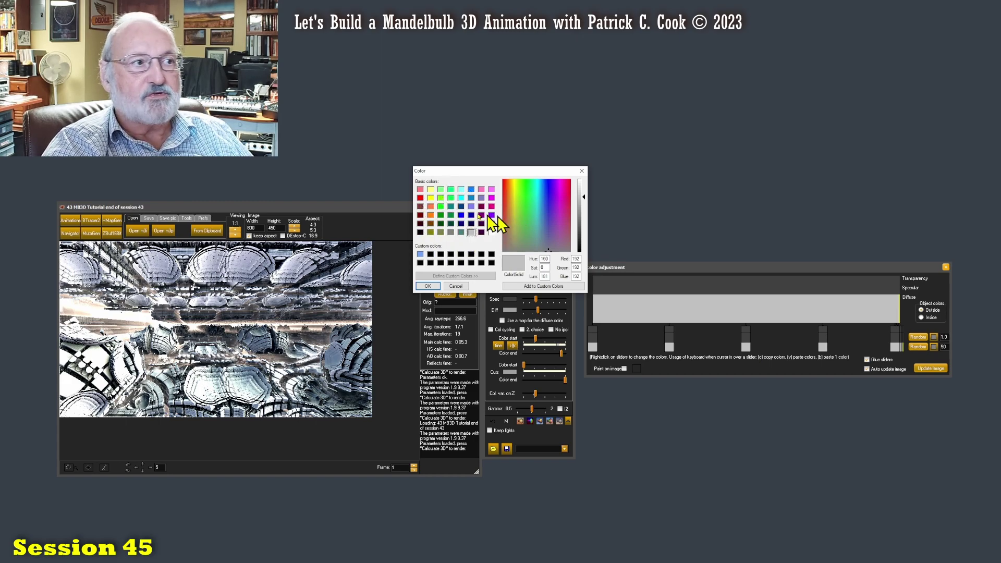
pyautogui.click(421, 198)
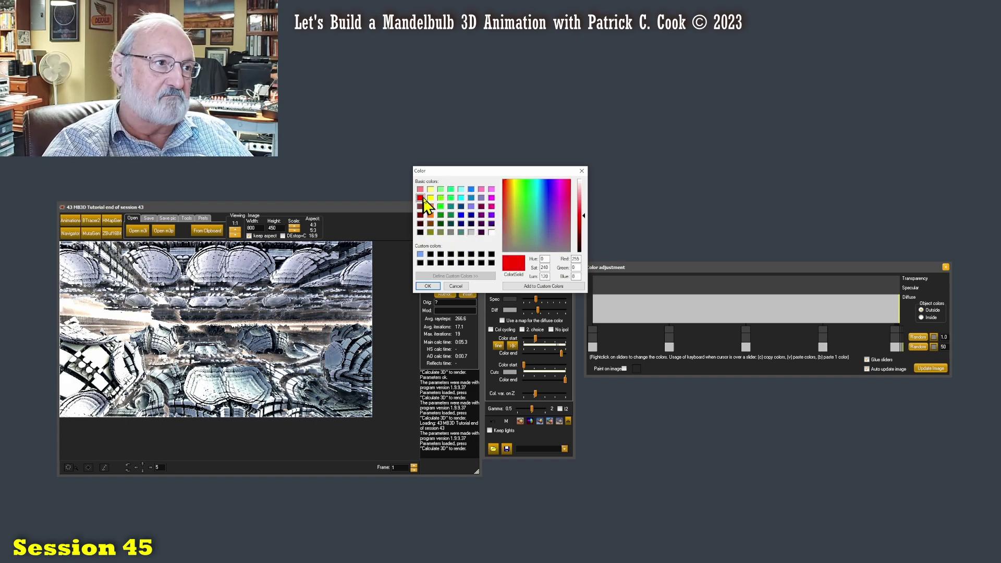
pyautogui.click(433, 286)
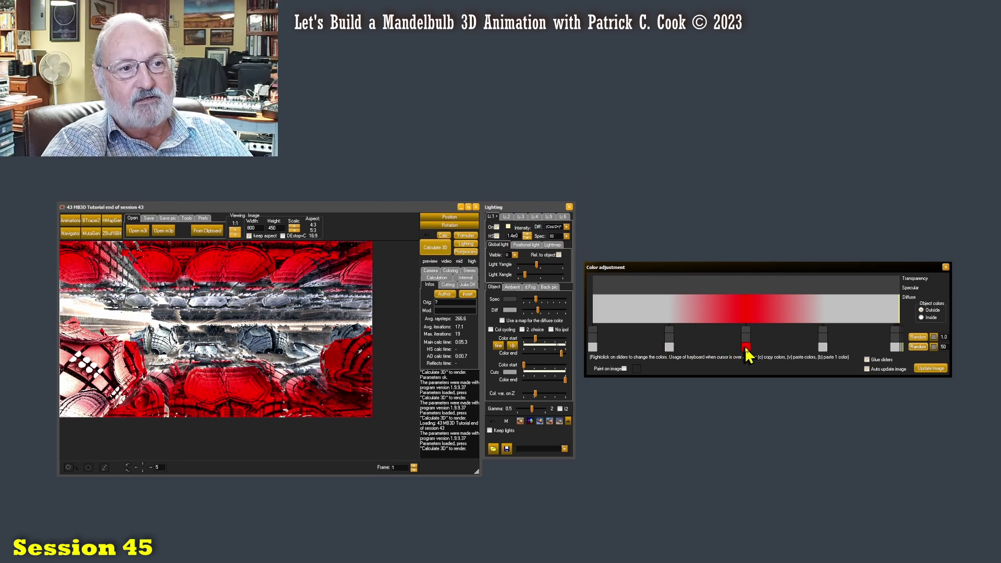
pyautogui.press('v')
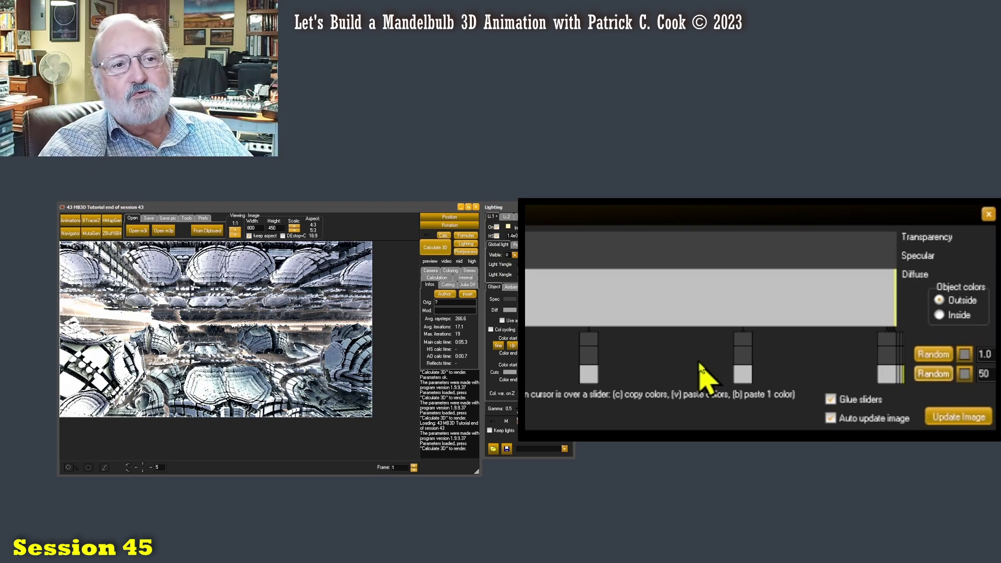
# Step: Randomize the specular gradient three times into light and dark greys, then select its 1.0 value
pyautogui.click(589, 352)
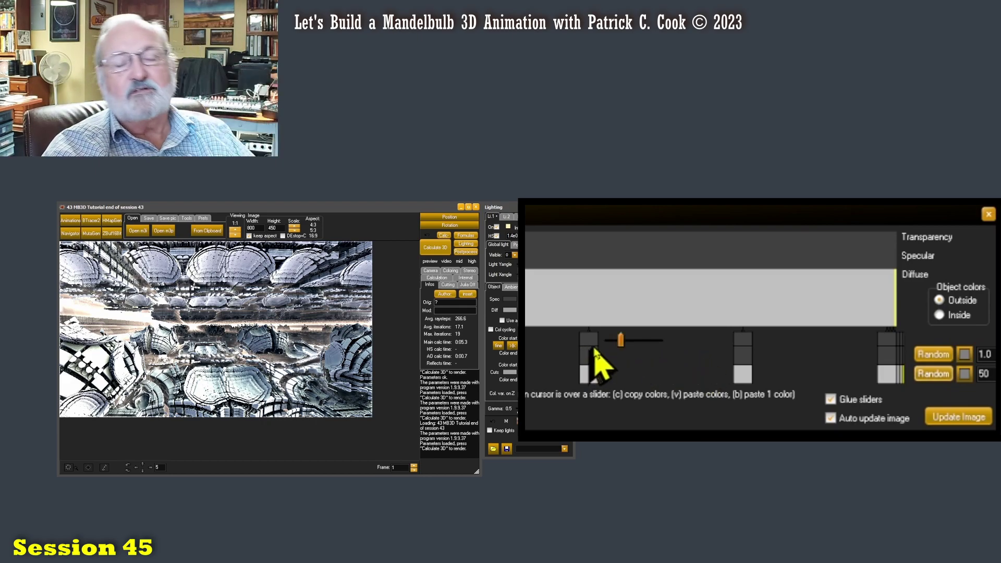
pyautogui.click(932, 355)
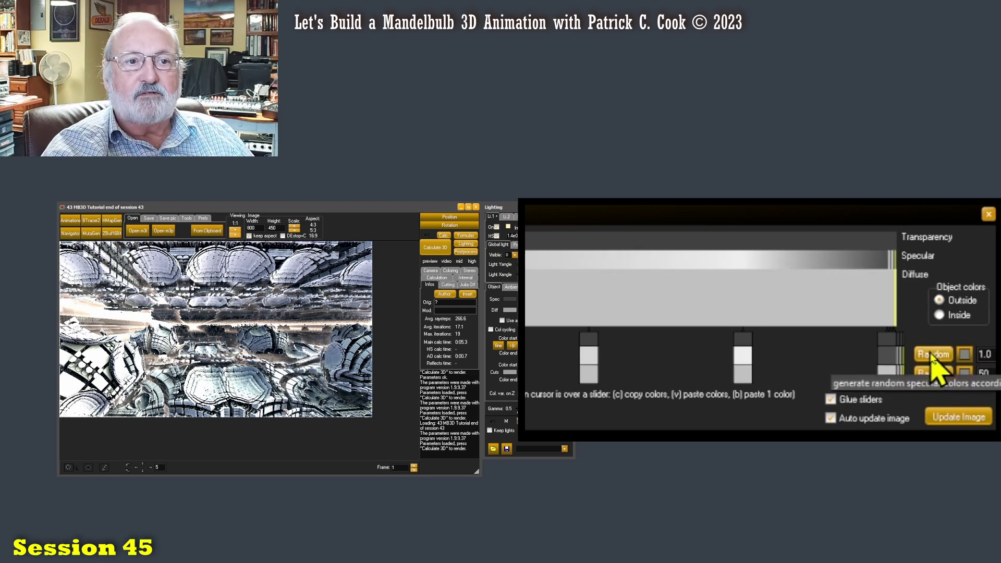
pyautogui.click(932, 354)
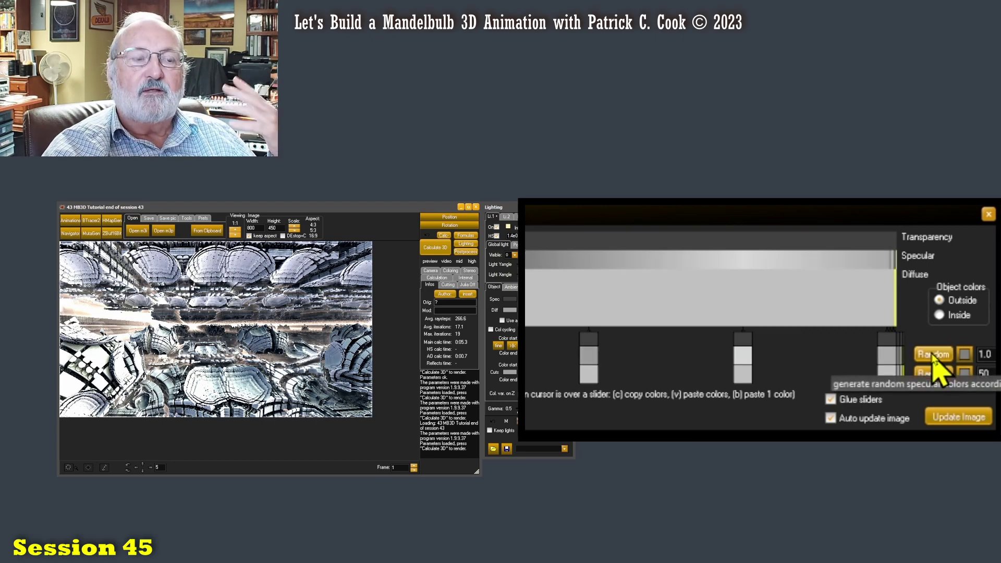
pyautogui.click(931, 355)
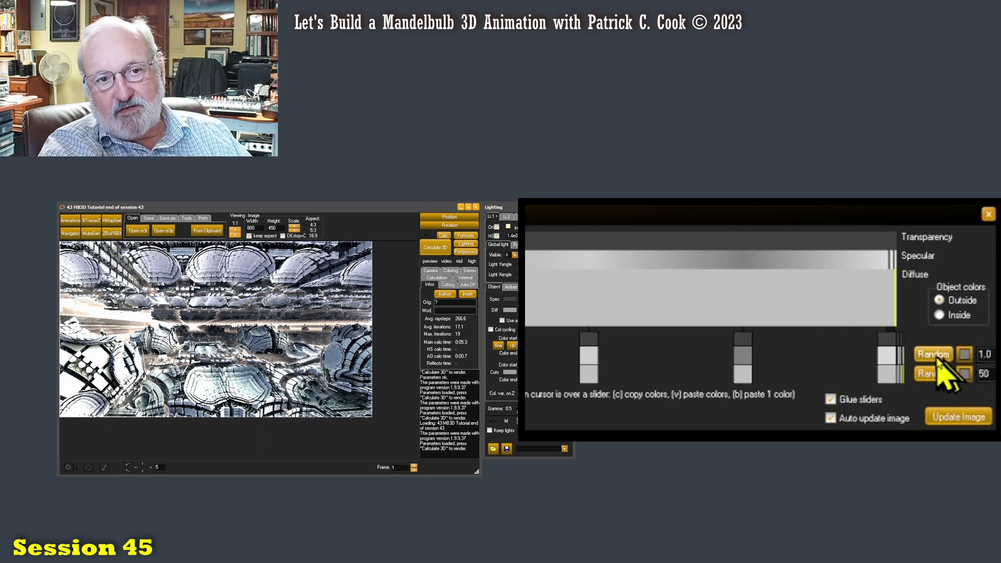
pyautogui.doubleClick(988, 354)
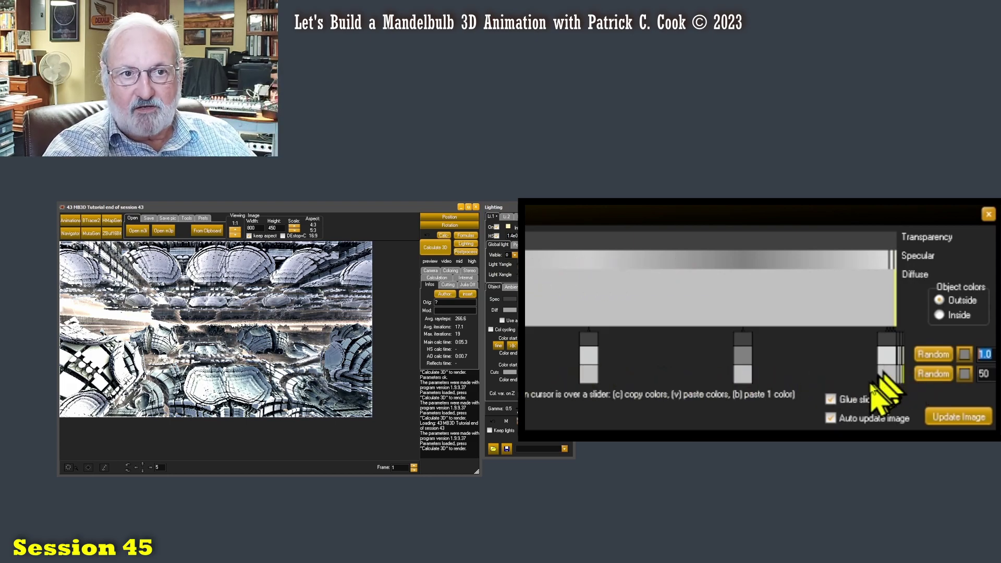
# Step: Set the specular random value to 99 and re-randomize the specular gradient four times
pyautogui.click(992, 354)
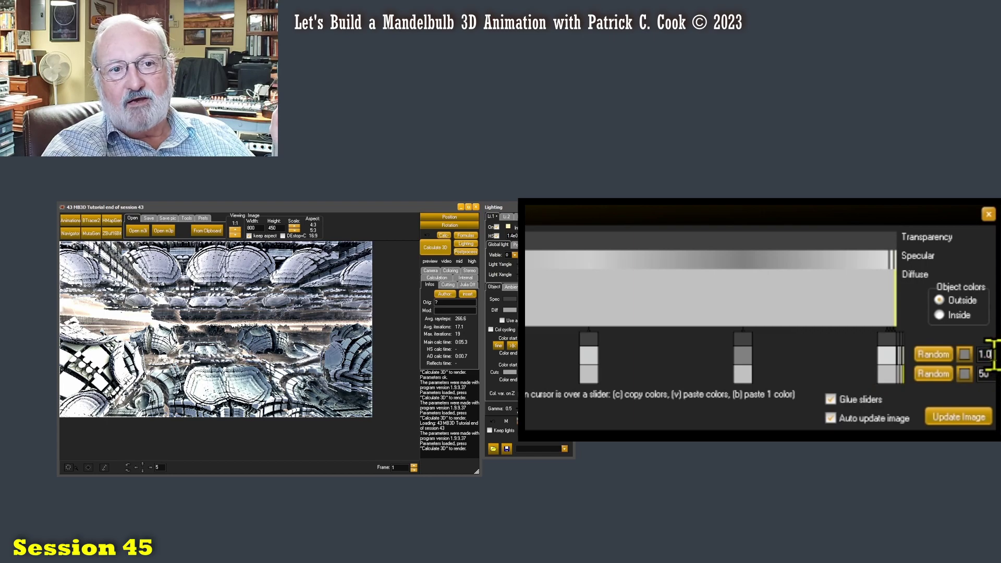
pyautogui.doubleClick(988, 355)
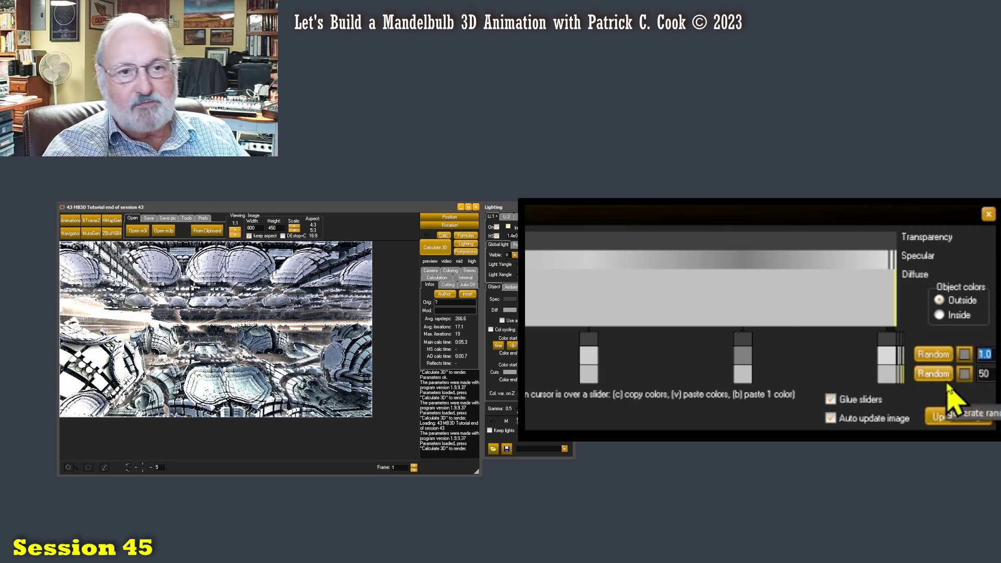
pyautogui.write('99')
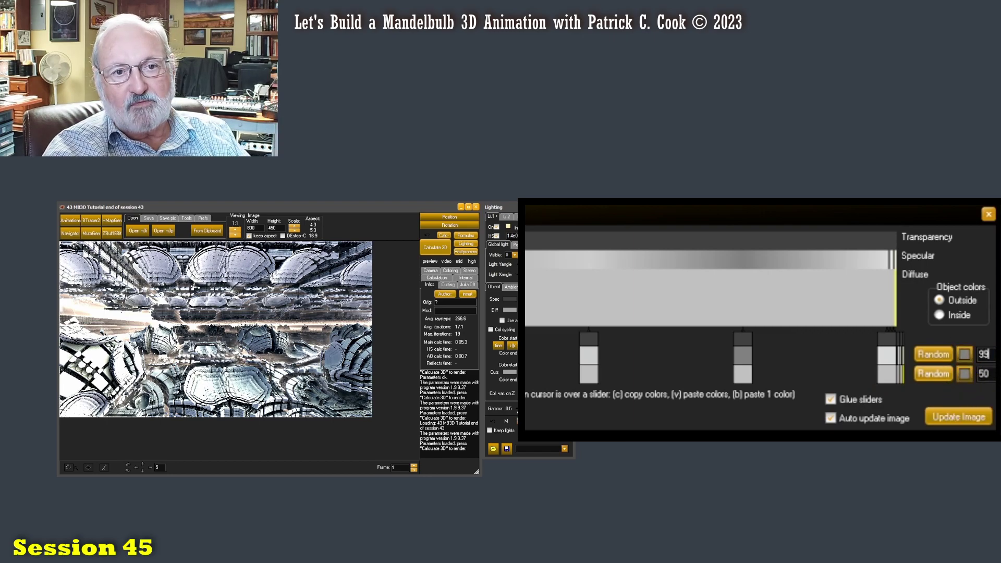
pyautogui.click(933, 356)
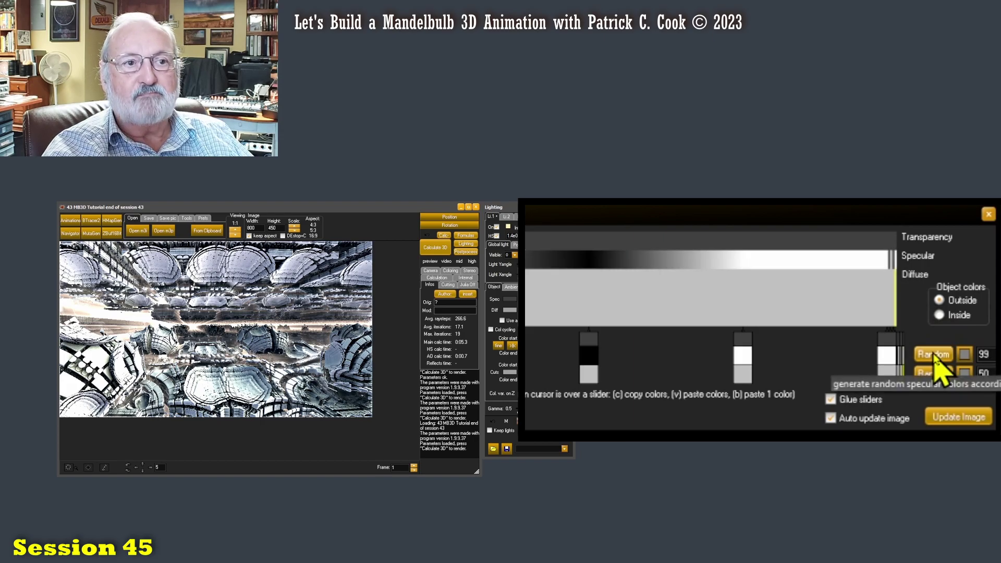
pyautogui.click(933, 355)
pyautogui.click(934, 357)
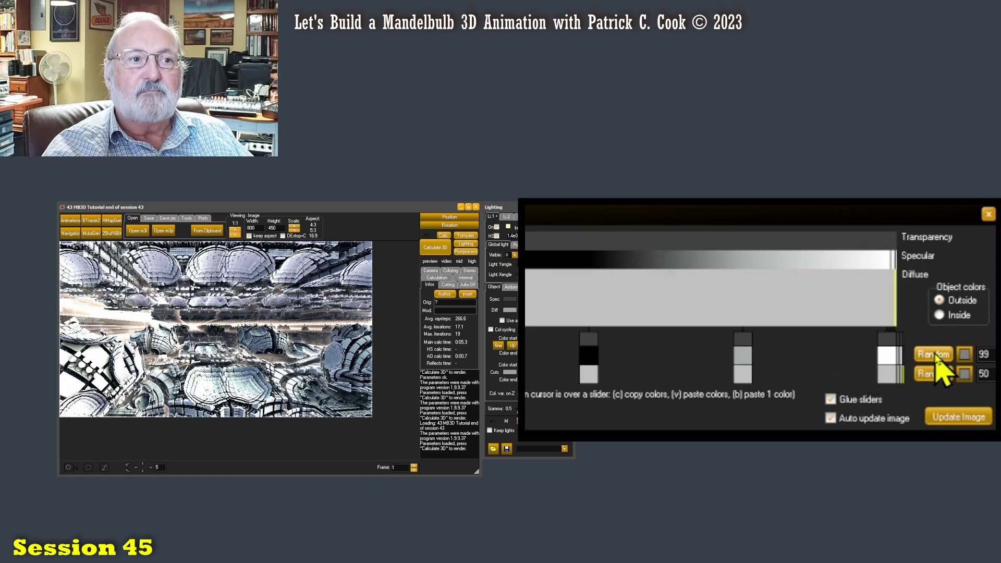
pyautogui.click(935, 357)
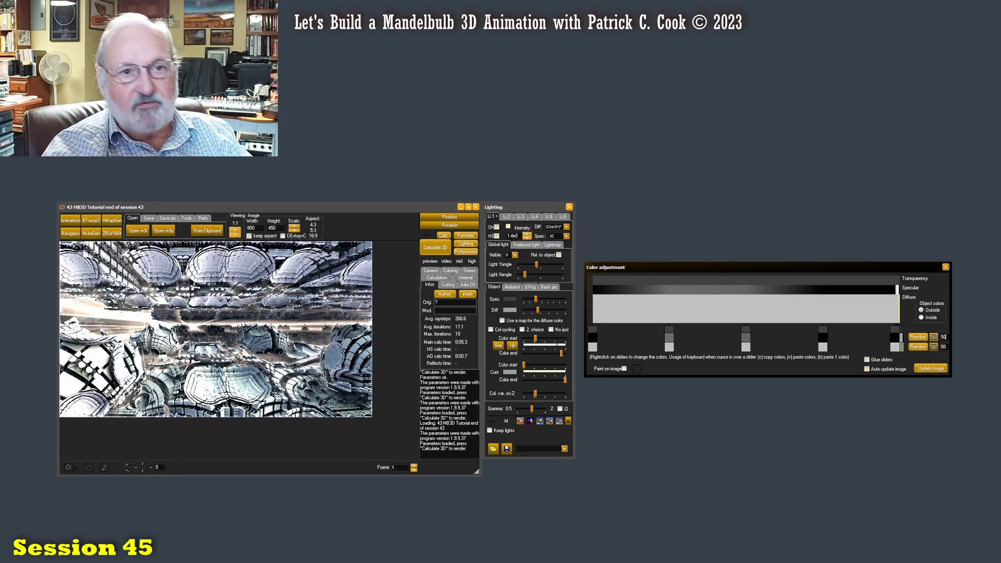
# Step: Randomize the diffuse gradient into yellow, cyan, red, white and blue bars, then re-randomize specular
pyautogui.click(918, 346)
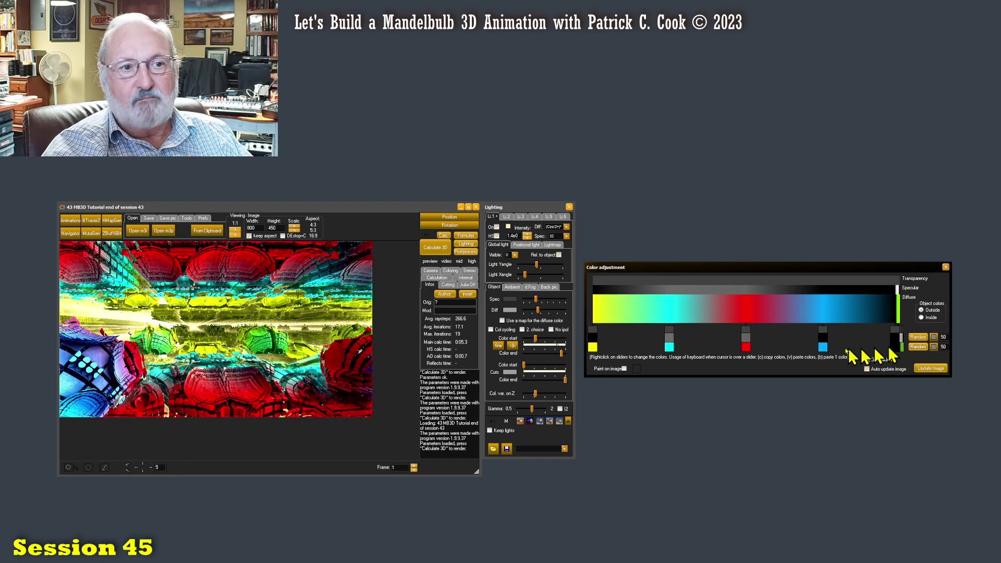
pyautogui.click(918, 338)
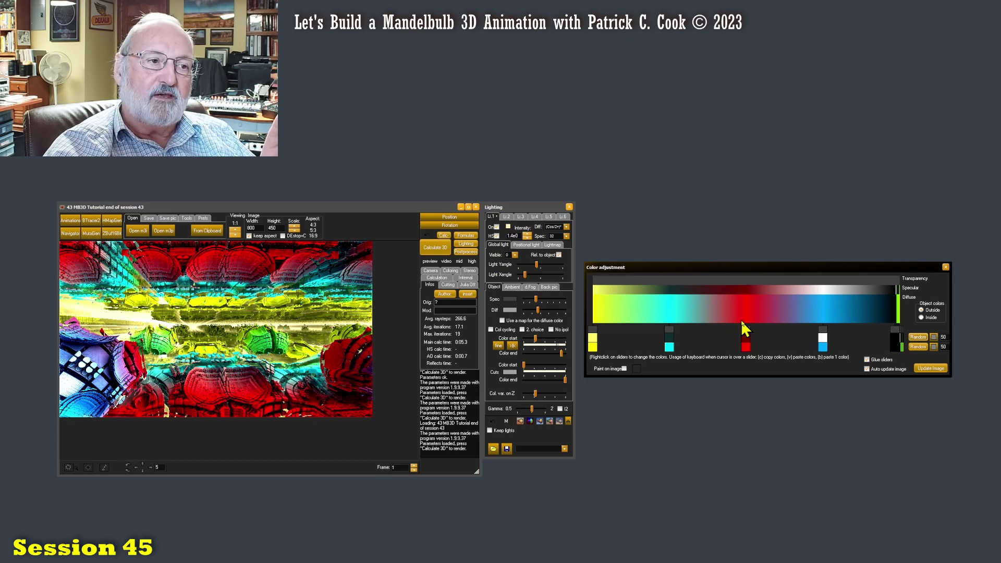
# Step: Paste a darker red specular colour onto the red slider
pyautogui.press('v')
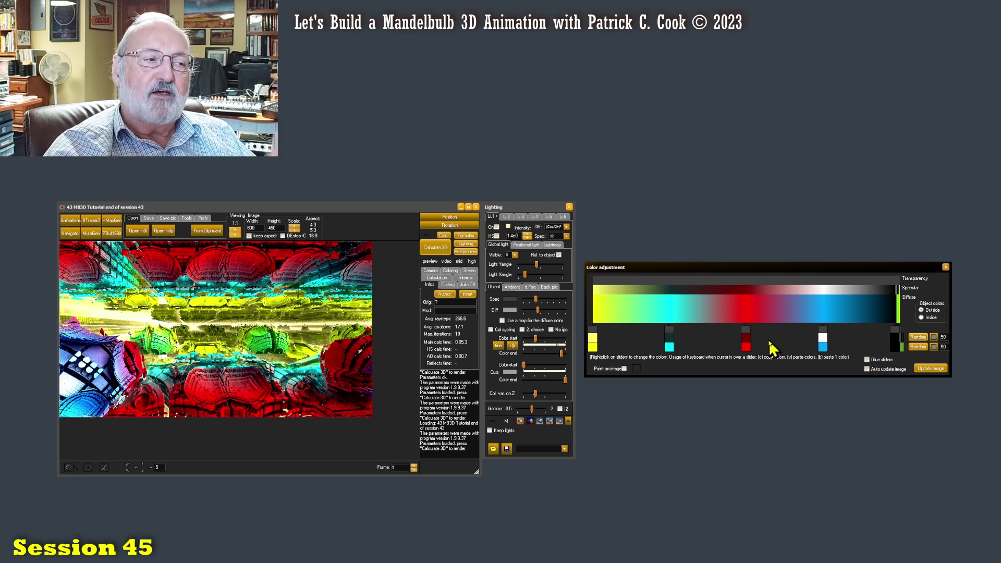